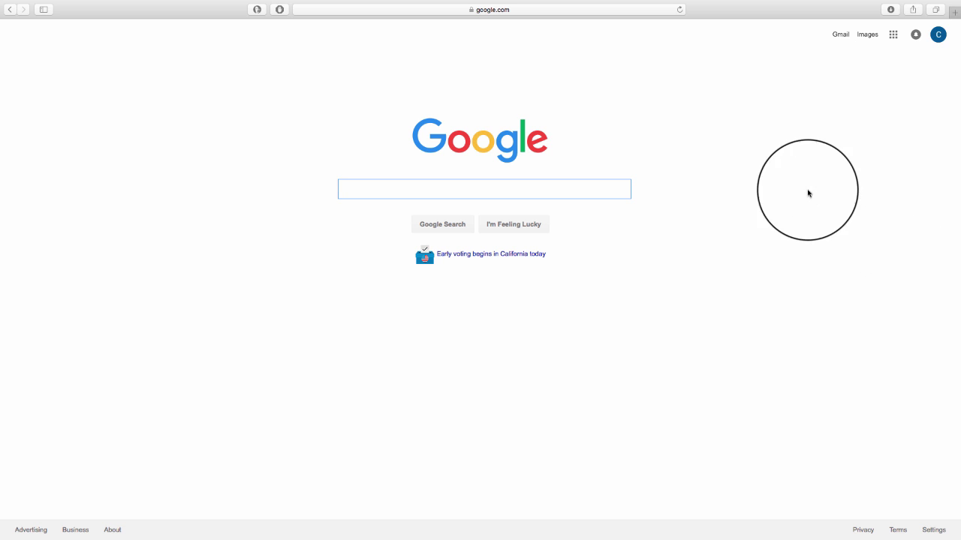
Step: Open Google Photos from the Google apps grid on the Google homepage
{"action": "left_click", "coordinate": [892, 34]}
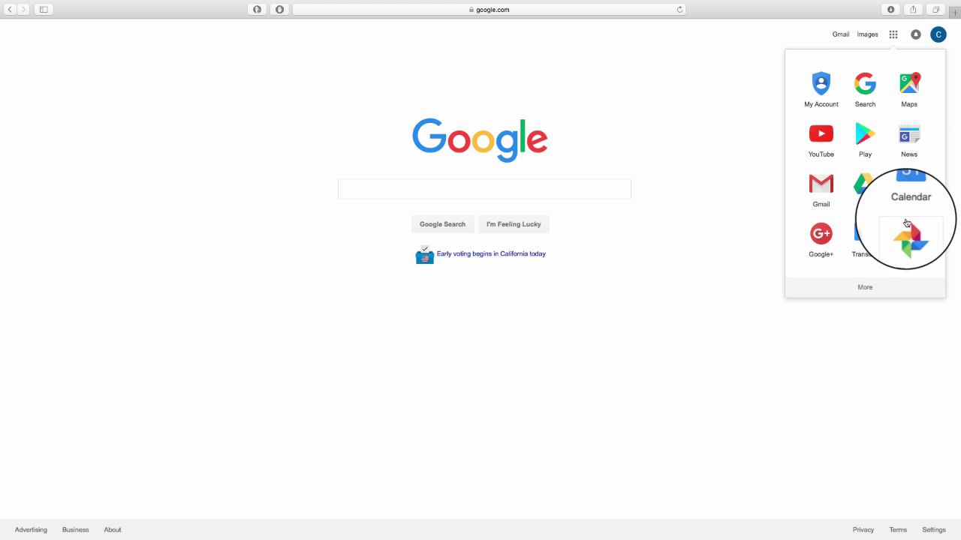
{"action": "left_click", "coordinate": [909, 233]}
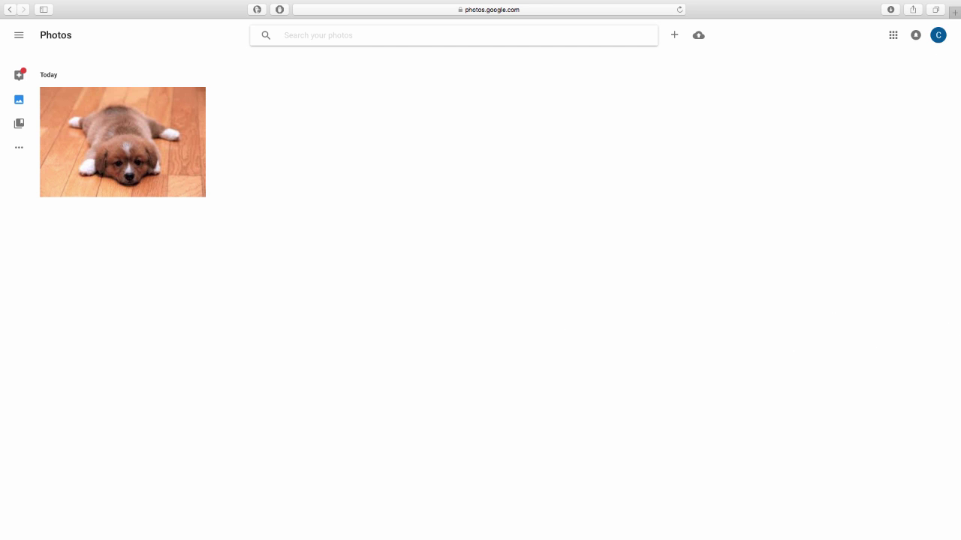
Step: Upload the beagle and four-puppies photos by dragging them from the desktop onto Photos
{"action": "mouse_move", "coordinate": [847, 195]}
{"action": "left_mouse_down"}
{"action": "mouse_move", "coordinate": [495, 239]}
{"action": "mouse_move", "coordinate": [487, 259]}
{"action": "left_mouse_up"}
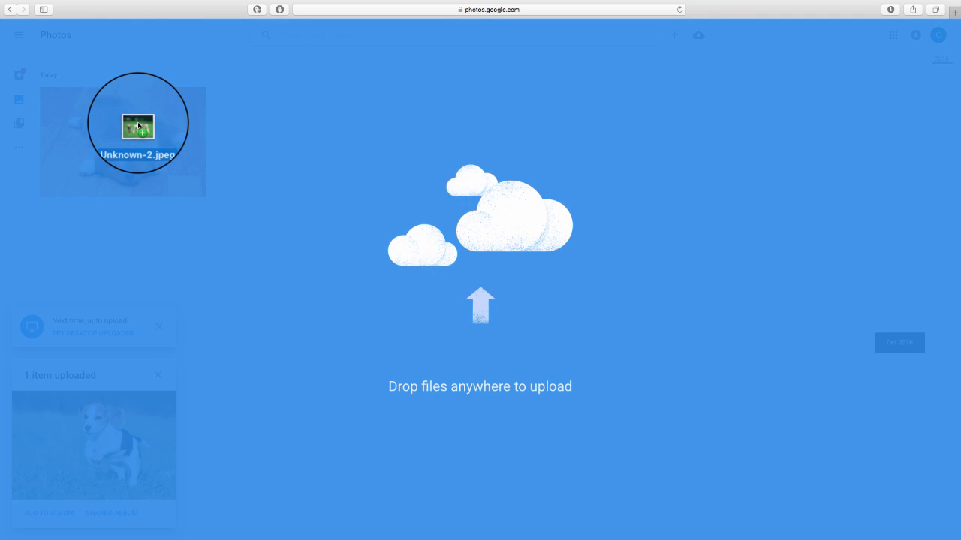
{"action": "left_click_drag", "start_coordinate": [489, 97], "coordinate": [138, 126]}
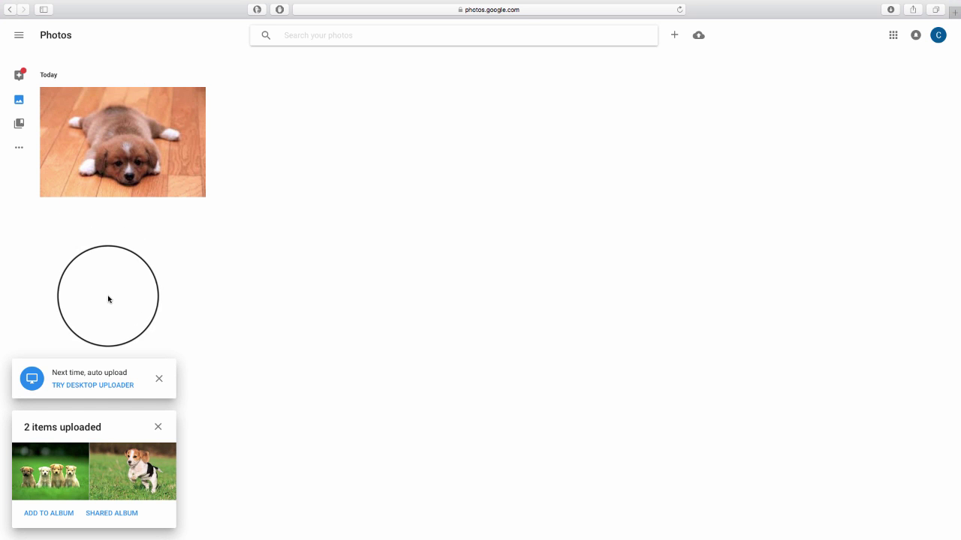
Step: Add the beagle and four-puppies photos to a new album titled 'Dogs'
{"action": "left_click", "coordinate": [62, 515]}
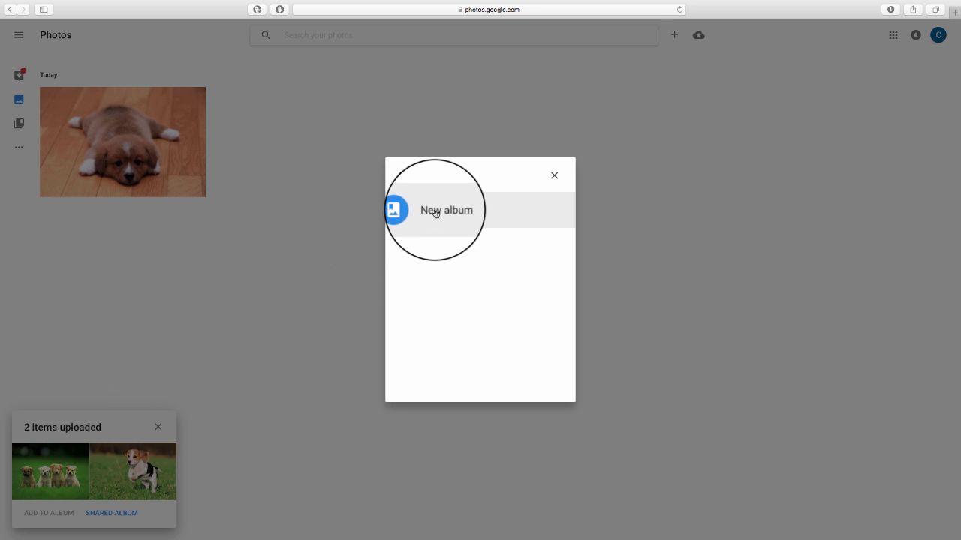
{"action": "left_click", "coordinate": [435, 212]}
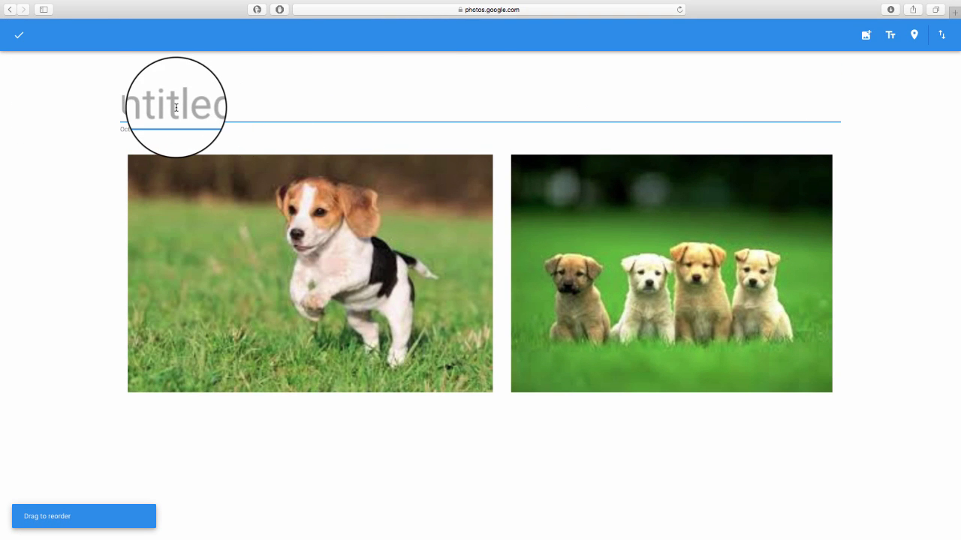
{"action": "left_click", "coordinate": [176, 108]}
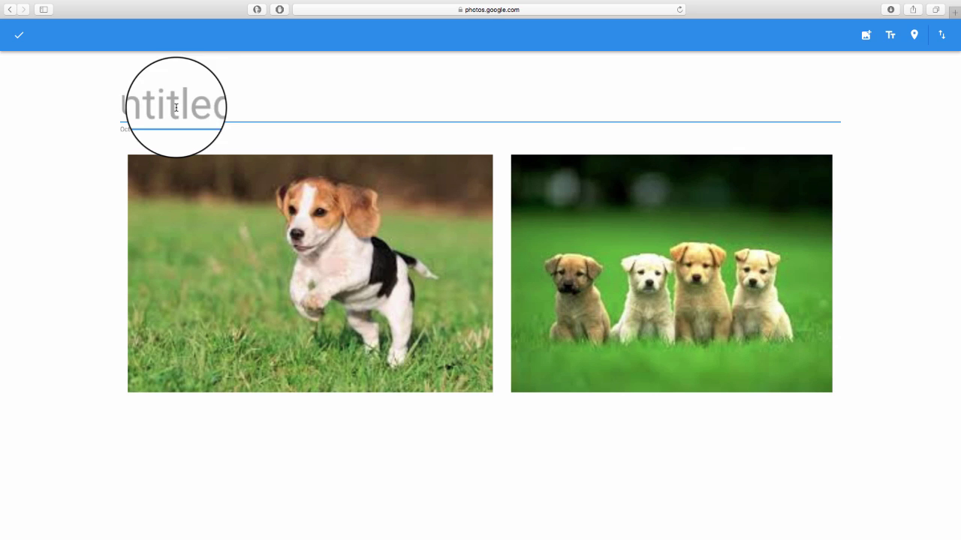
{"action": "type", "text": "Dogs"}
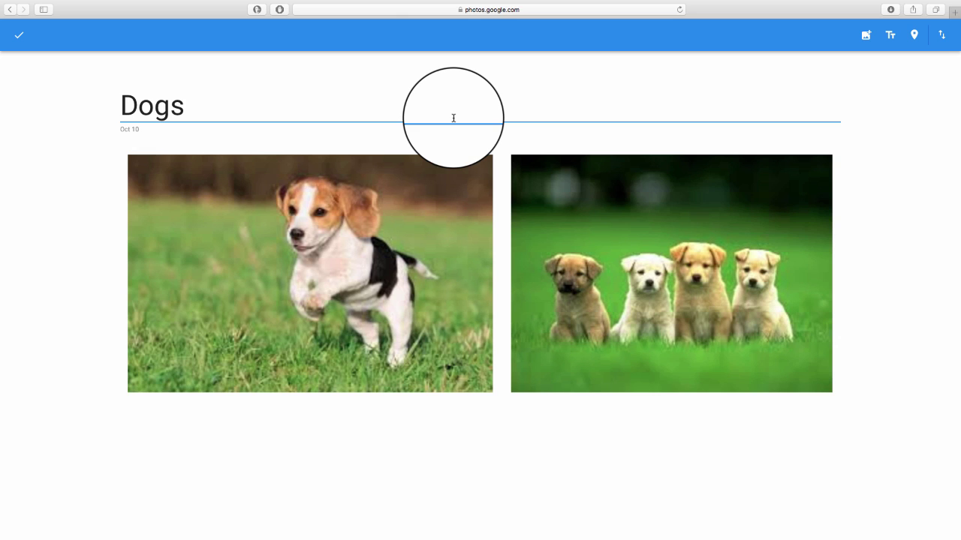
{"action": "key", "text": "Return"}
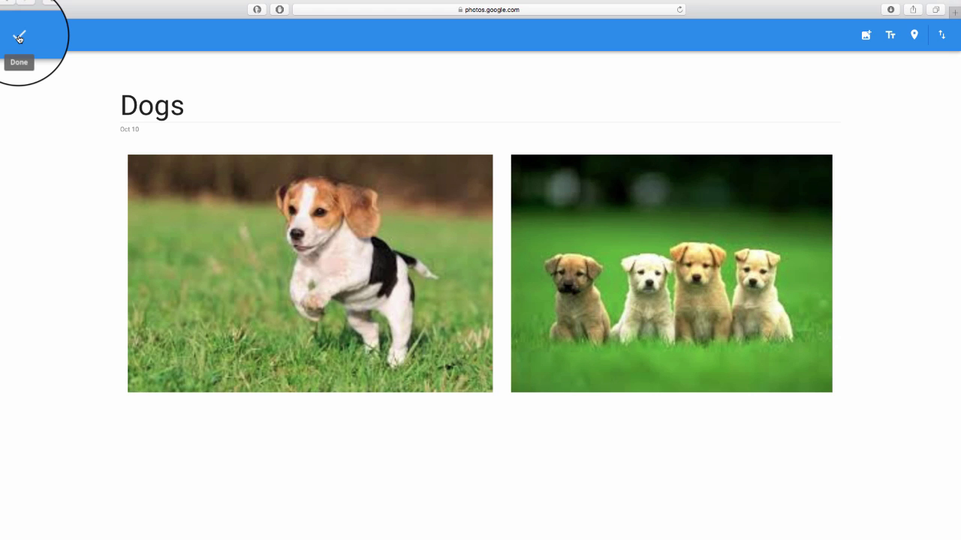
Step: Finish the Dogs album, then check its More options menu without changing anything
{"action": "left_click", "coordinate": [18, 38]}
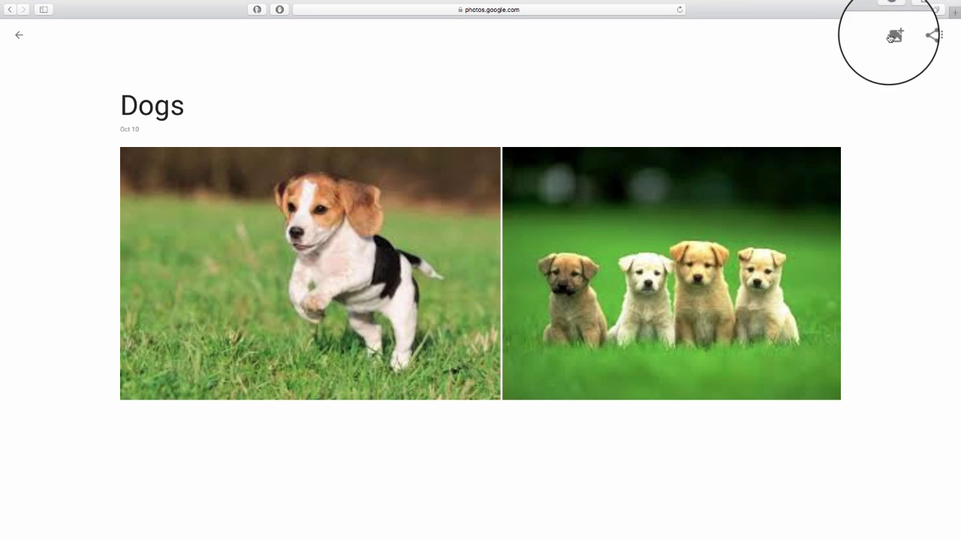
{"action": "left_click", "coordinate": [944, 37]}
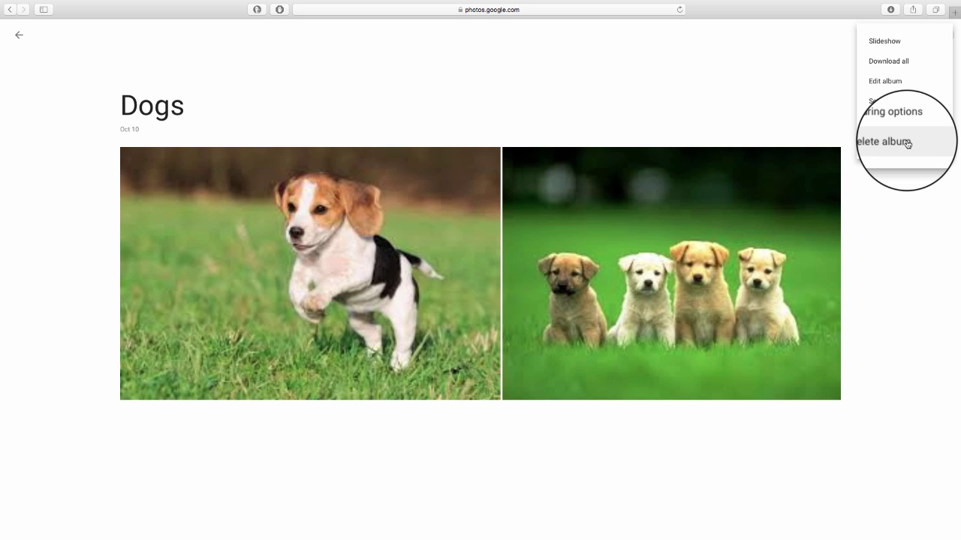
{"action": "left_click", "coordinate": [613, 88]}
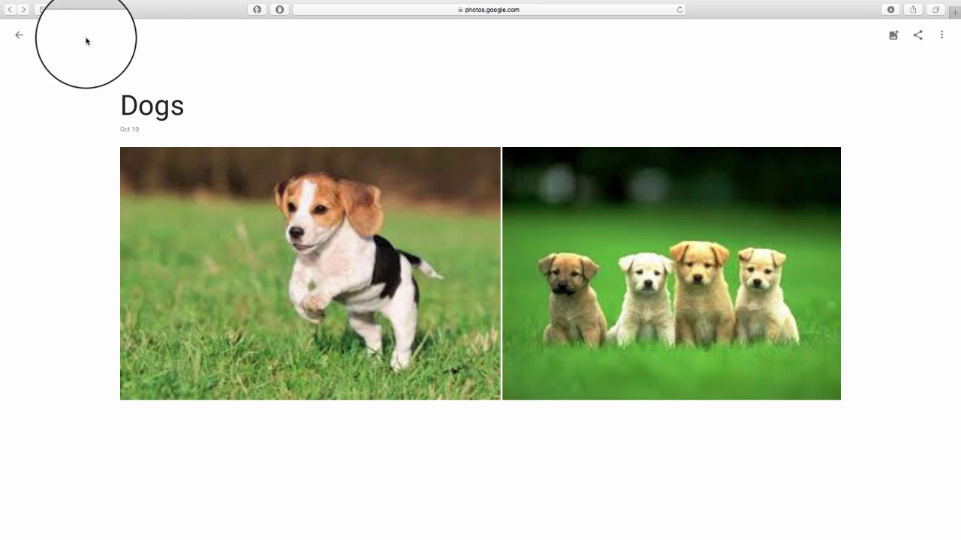
Step: Go back to Albums, open the Dogs album and open the beagle photo
{"action": "left_click", "coordinate": [19, 36]}
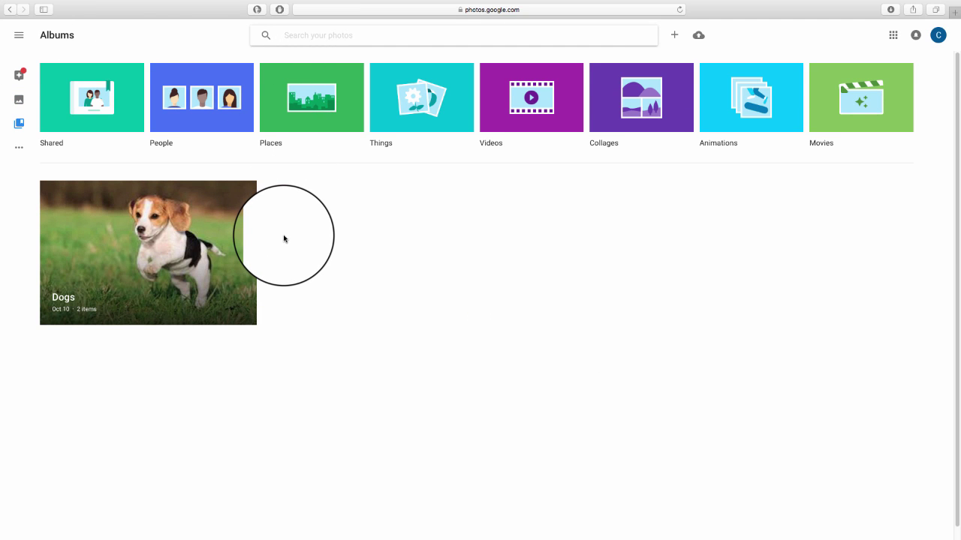
{"action": "left_click", "coordinate": [209, 250]}
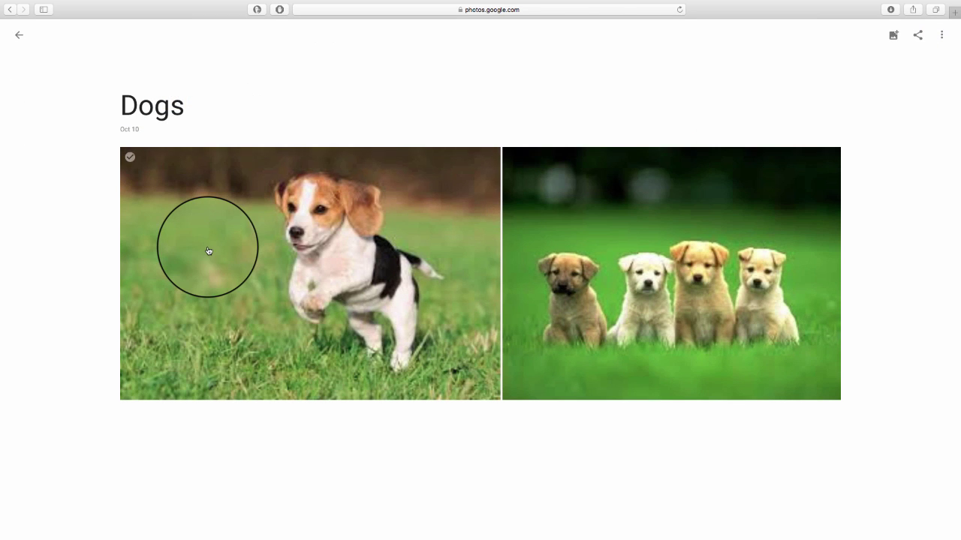
{"action": "left_click", "coordinate": [297, 238]}
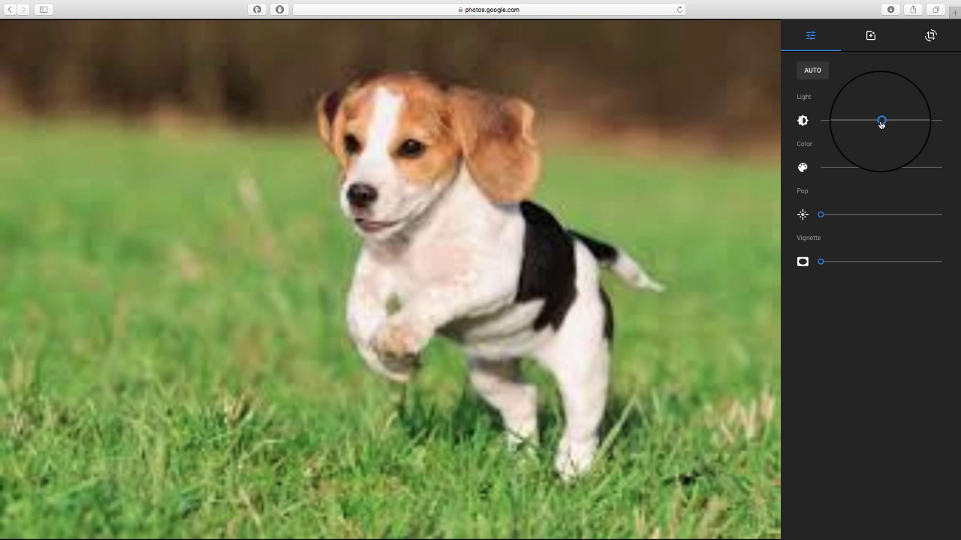
{"action": "mouse_move", "coordinate": [881, 123]}
{"action": "left_mouse_down"}
{"action": "mouse_move", "coordinate": [838, 122]}
{"action": "mouse_move", "coordinate": [933, 122]}
{"action": "left_mouse_up"}
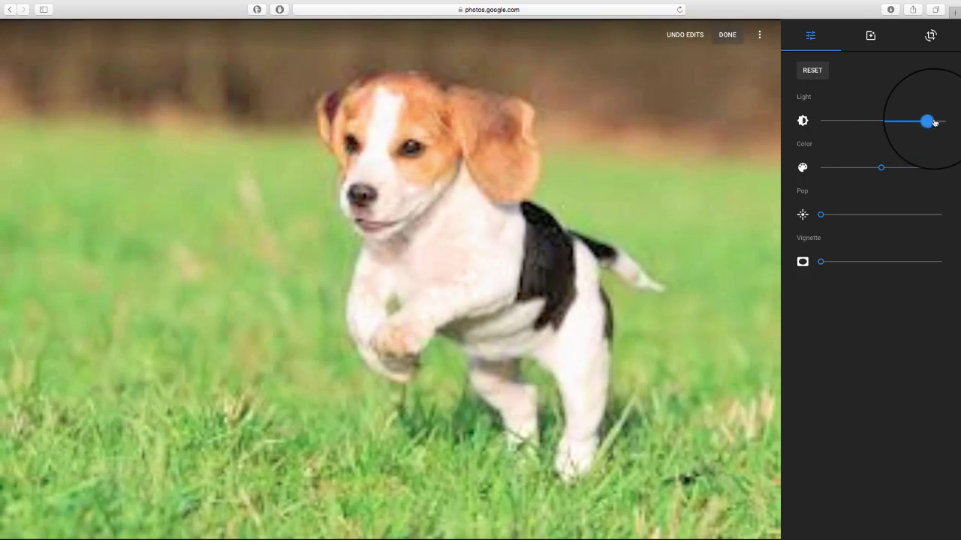
{"action": "mouse_move", "coordinate": [934, 122]}
{"action": "left_mouse_down"}
{"action": "mouse_move", "coordinate": [840, 120]}
{"action": "mouse_move", "coordinate": [883, 127]}
{"action": "left_mouse_up"}
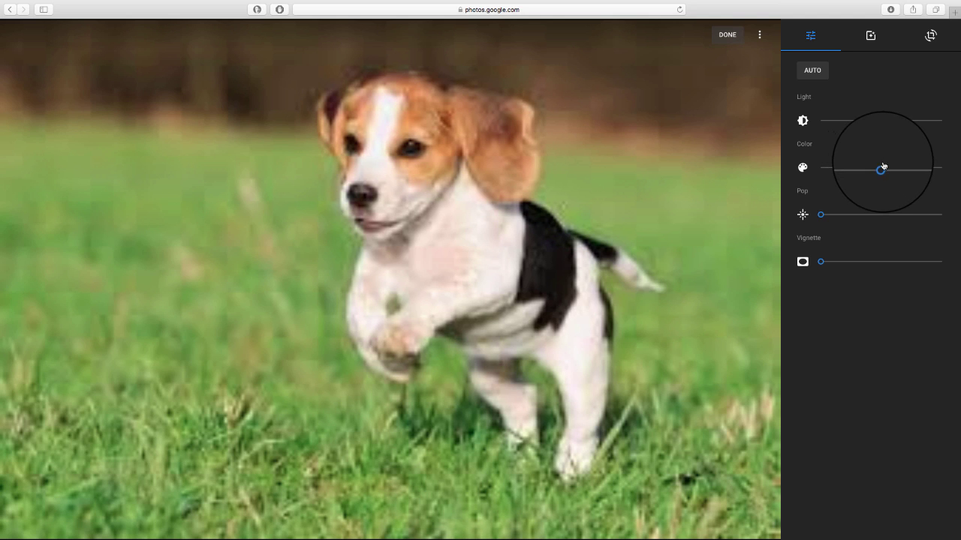
{"action": "mouse_move", "coordinate": [882, 168]}
{"action": "left_mouse_down"}
{"action": "mouse_move", "coordinate": [910, 168]}
{"action": "mouse_move", "coordinate": [818, 163]}
{"action": "mouse_move", "coordinate": [882, 172]}
{"action": "left_mouse_up"}
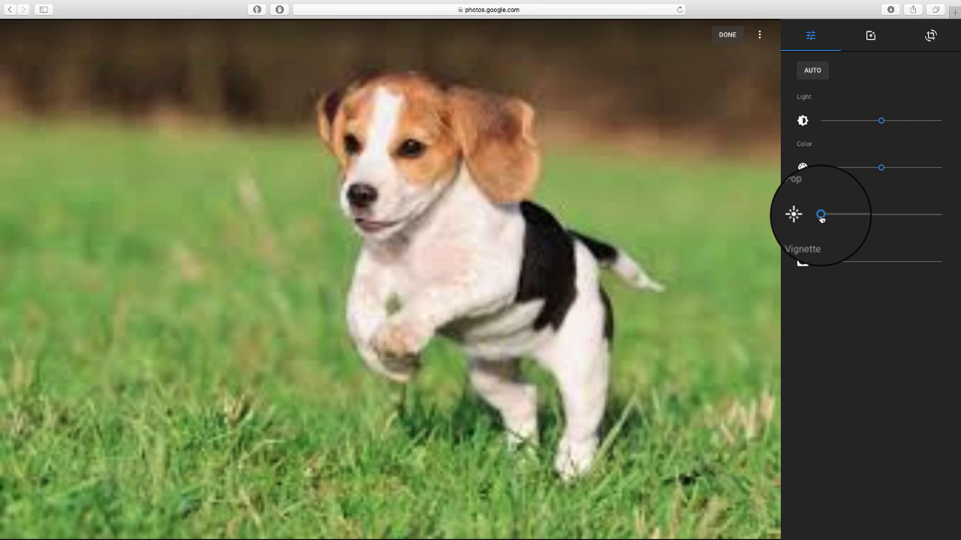
{"action": "left_click_drag", "start_coordinate": [821, 217], "coordinate": [940, 215]}
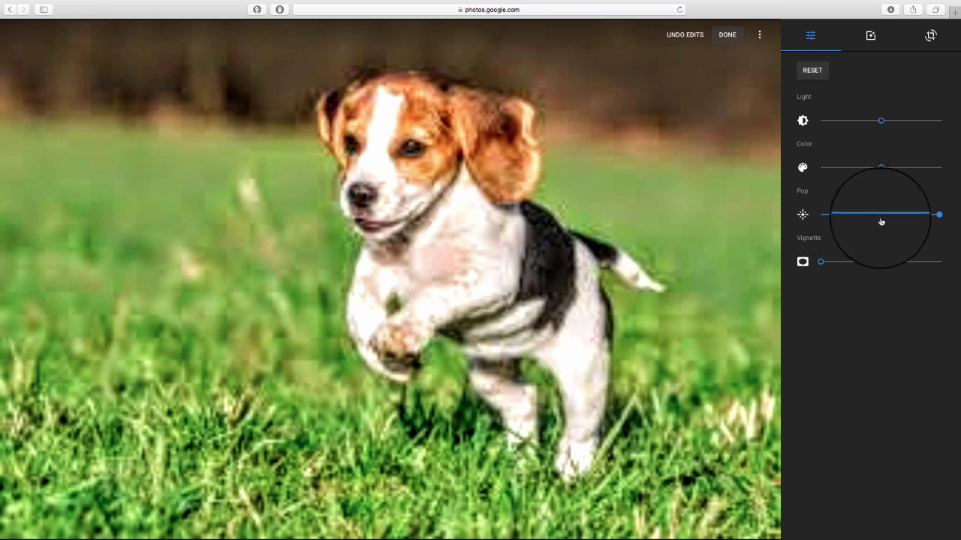
{"action": "left_click_drag", "start_coordinate": [938, 215], "coordinate": [821, 215]}
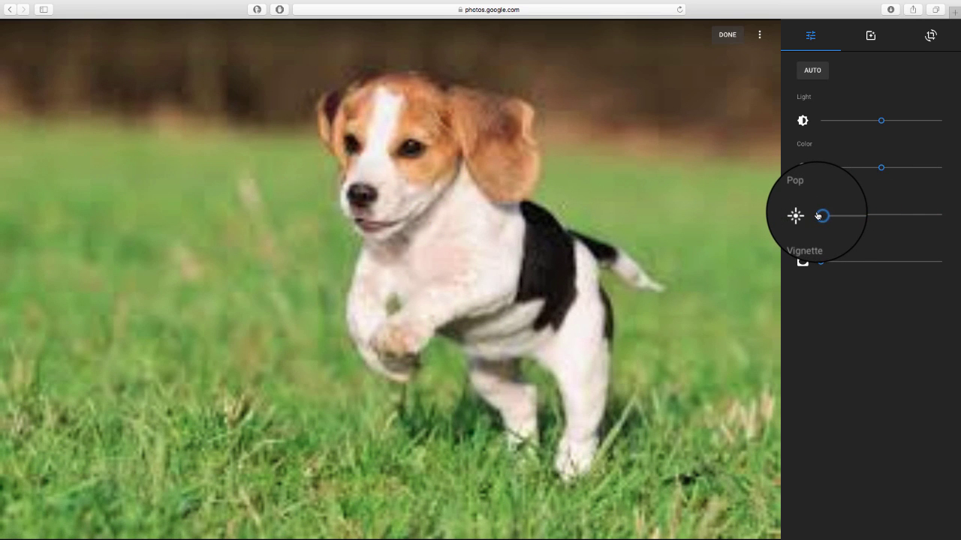
{"action": "left_click_drag", "start_coordinate": [821, 262], "coordinate": [921, 263]}
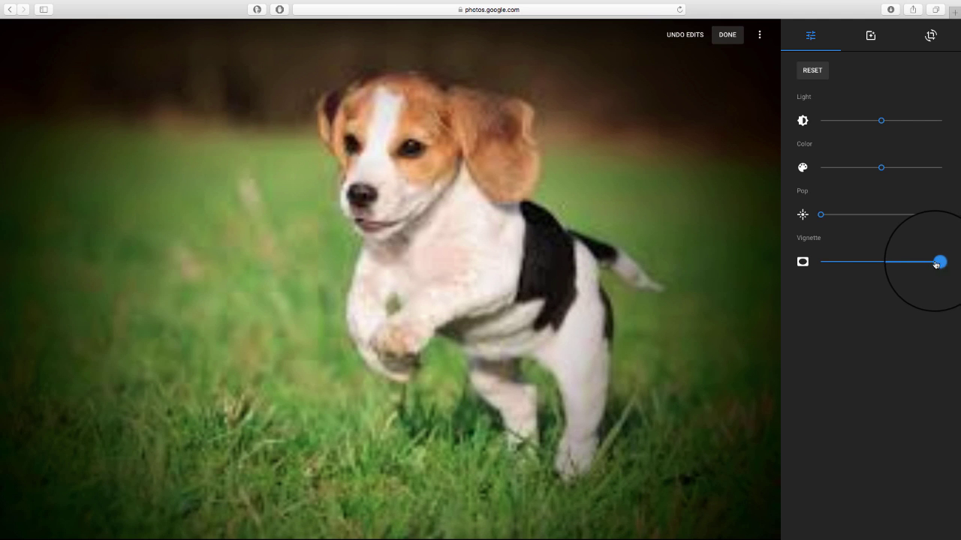
{"action": "left_click_drag", "start_coordinate": [936, 264], "coordinate": [817, 257]}
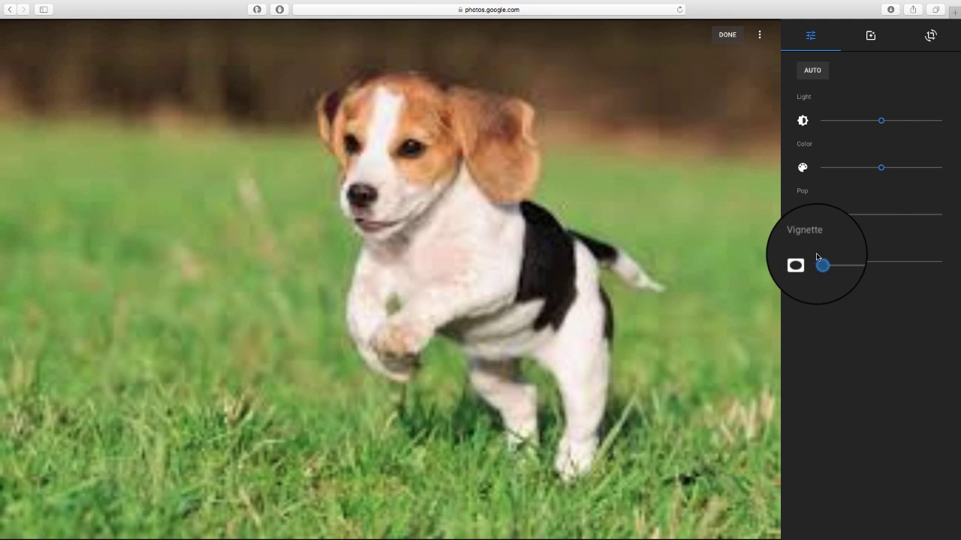
{"action": "left_click", "coordinate": [850, 262]}
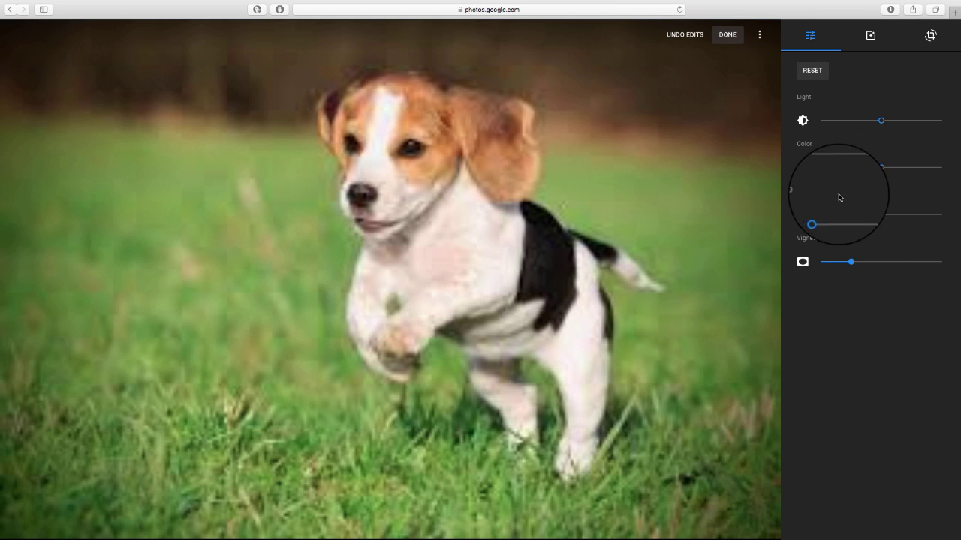
{"action": "left_click_drag", "start_coordinate": [850, 262], "coordinate": [821, 262]}
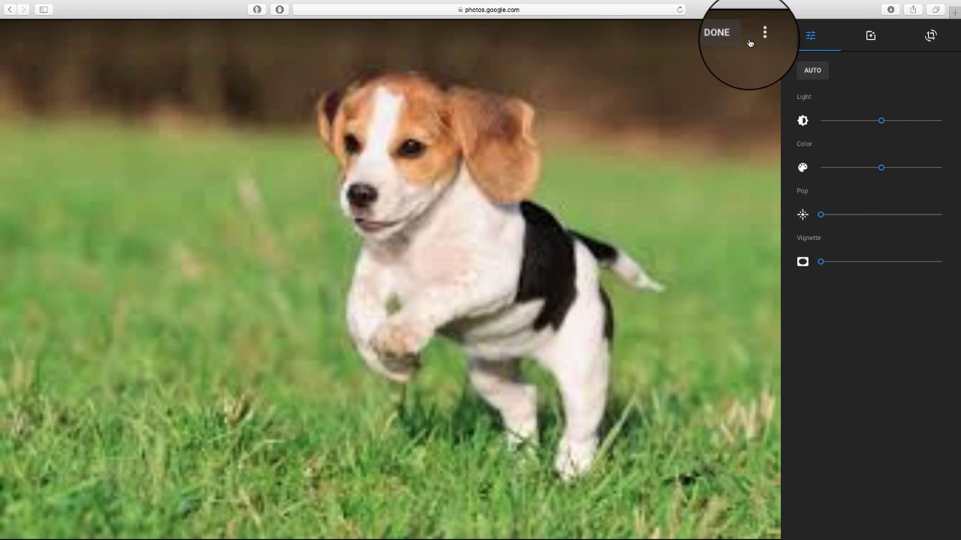
Step: Dismiss the save-copy options and show the colour filter presets for the beagle photo
{"action": "left_click", "coordinate": [759, 38]}
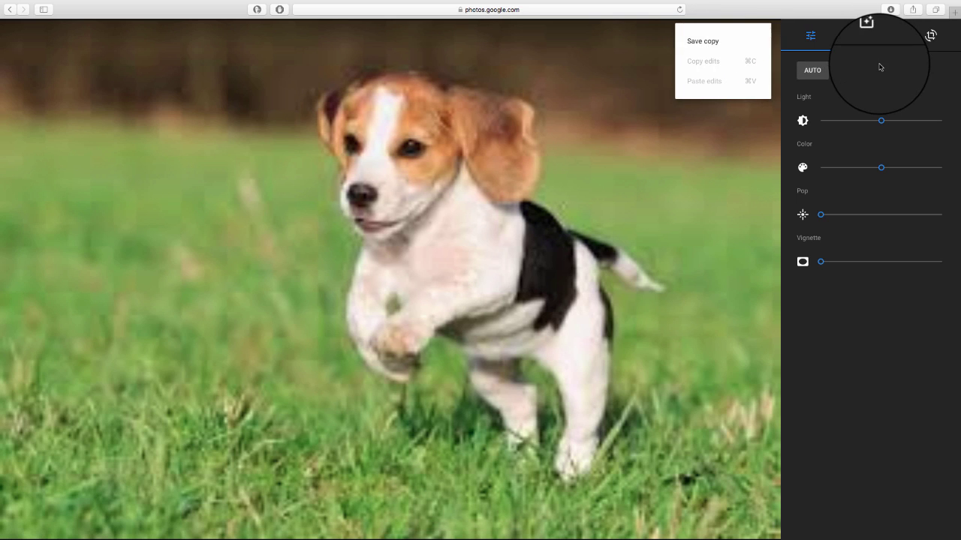
{"action": "left_click", "coordinate": [870, 38]}
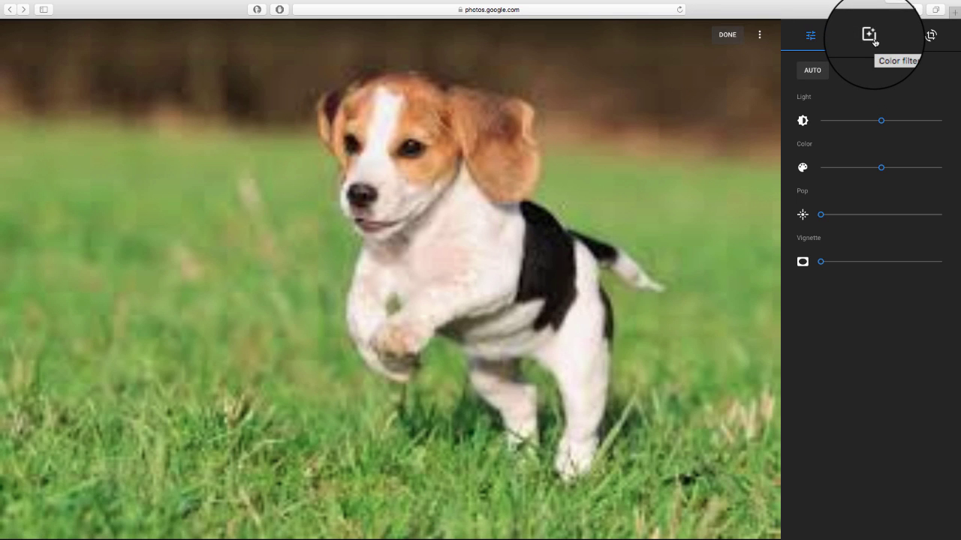
{"action": "left_click", "coordinate": [871, 38]}
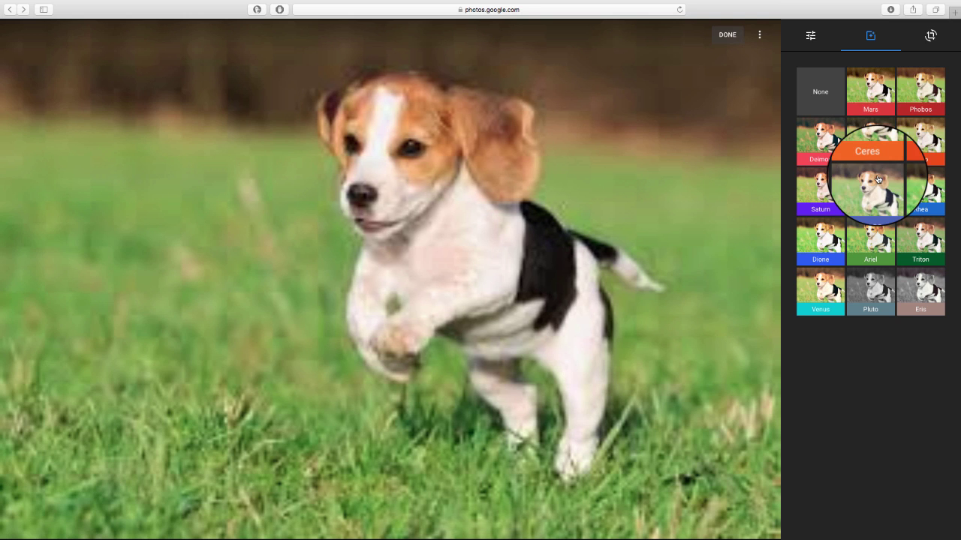
Step: Crop the beagle photo tightly around the puppy's head and front body, trimming grass and tail
{"action": "left_click", "coordinate": [930, 36]}
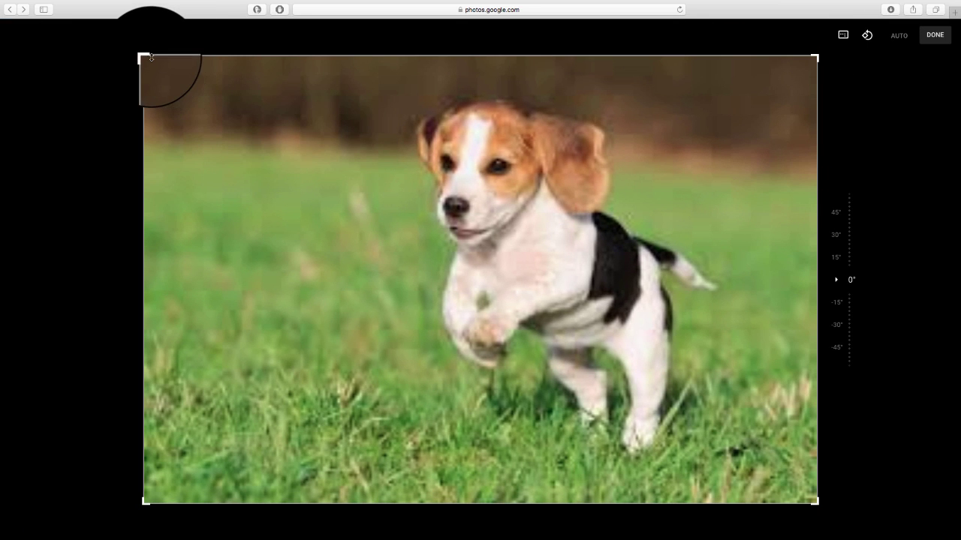
{"action": "left_click_drag", "start_coordinate": [145, 57], "coordinate": [293, 156]}
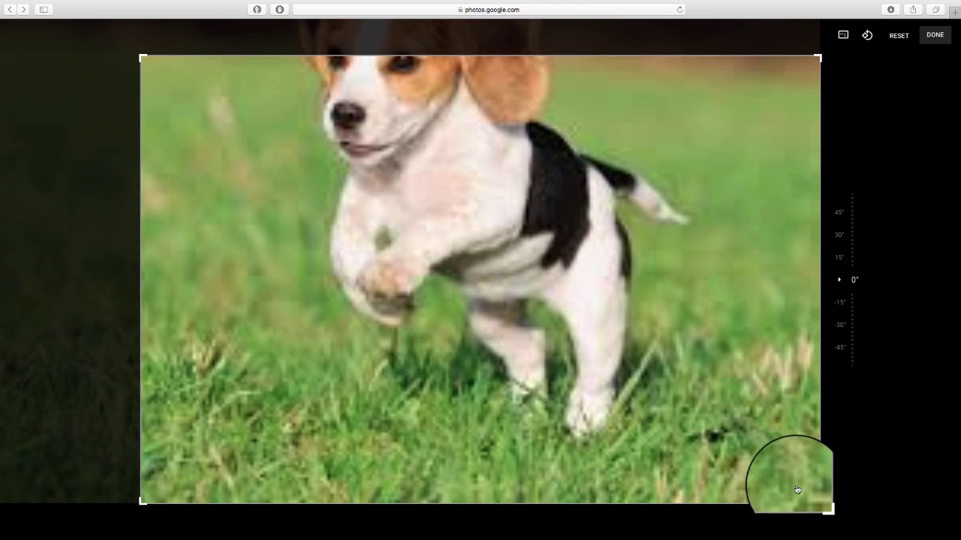
{"action": "mouse_move", "coordinate": [471, 220]}
{"action": "left_mouse_down"}
{"action": "mouse_move", "coordinate": [509, 279]}
{"action": "mouse_move", "coordinate": [523, 344]}
{"action": "mouse_move", "coordinate": [547, 380]}
{"action": "left_mouse_up"}
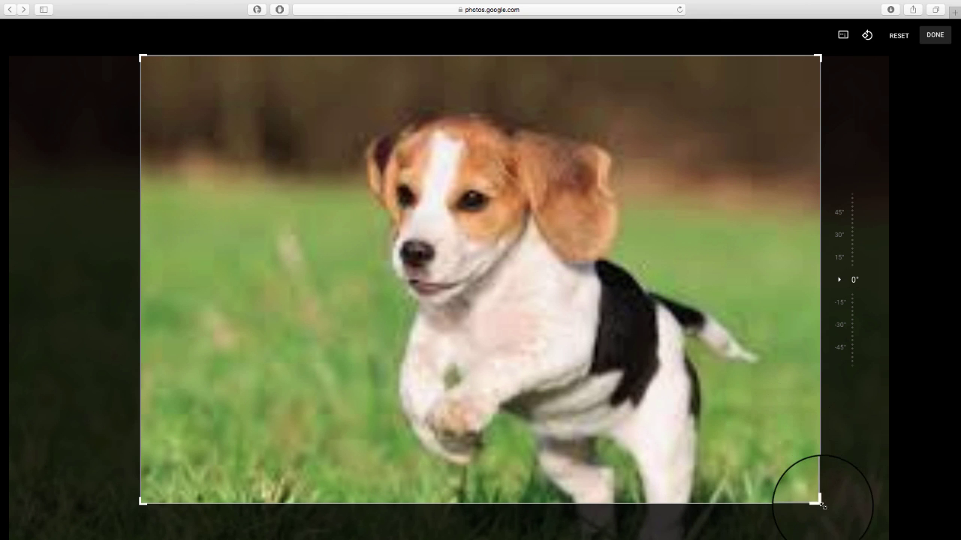
{"action": "left_click_drag", "start_coordinate": [817, 501], "coordinate": [726, 449]}
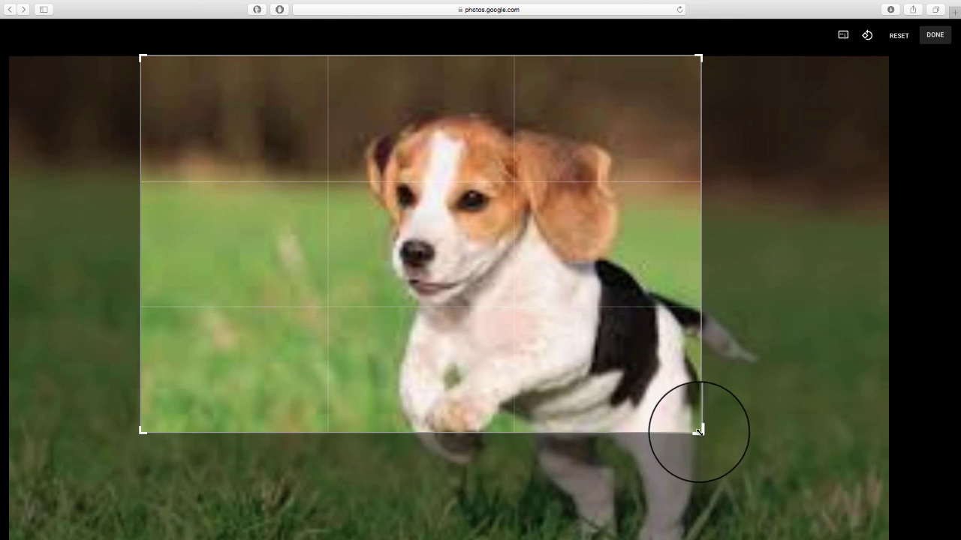
{"action": "left_click_drag", "start_coordinate": [727, 449], "coordinate": [701, 428]}
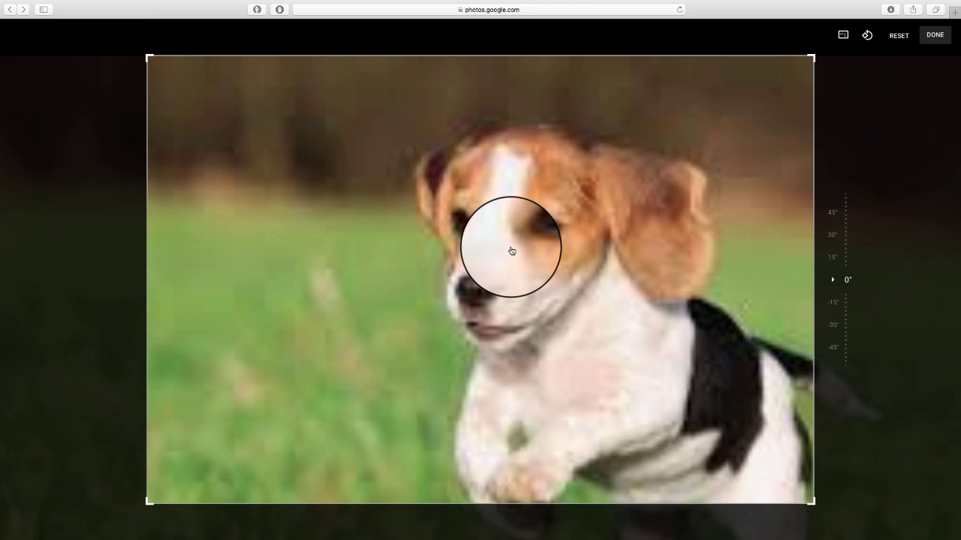
{"action": "mouse_move", "coordinate": [520, 253]}
{"action": "left_mouse_down"}
{"action": "mouse_move", "coordinate": [488, 253]}
{"action": "mouse_move", "coordinate": [510, 279]}
{"action": "mouse_move", "coordinate": [481, 265]}
{"action": "mouse_move", "coordinate": [440, 274]}
{"action": "mouse_move", "coordinate": [457, 284]}
{"action": "mouse_move", "coordinate": [277, 294]}
{"action": "mouse_move", "coordinate": [536, 326]}
{"action": "left_mouse_up"}
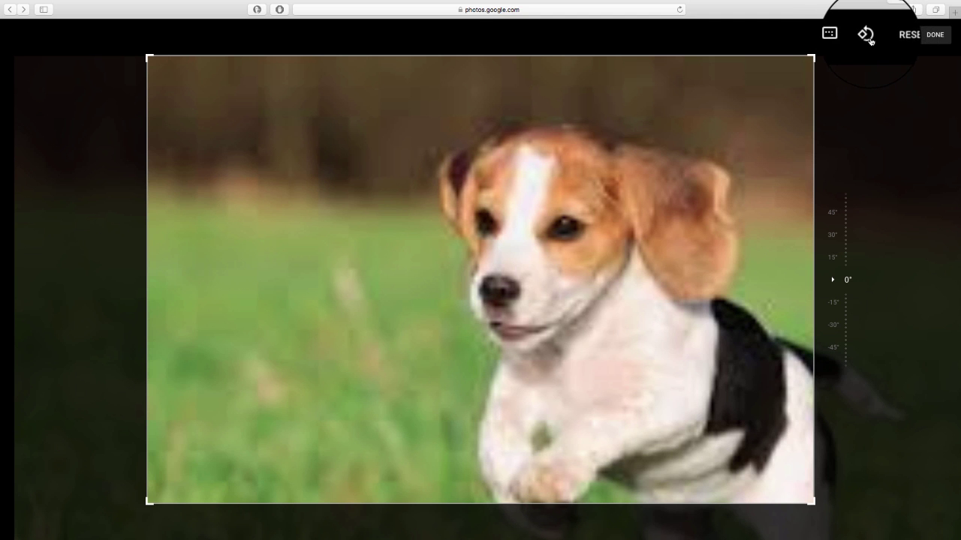
Step: Try a quarter-turn rotation and Square aspect ratio, then reset to the original framing
{"action": "left_click", "coordinate": [867, 35]}
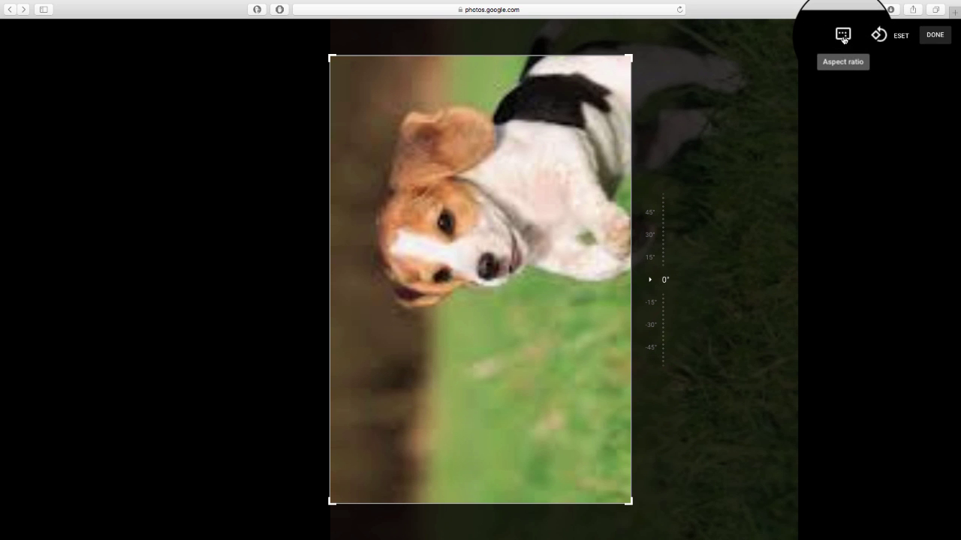
{"action": "left_click", "coordinate": [843, 38]}
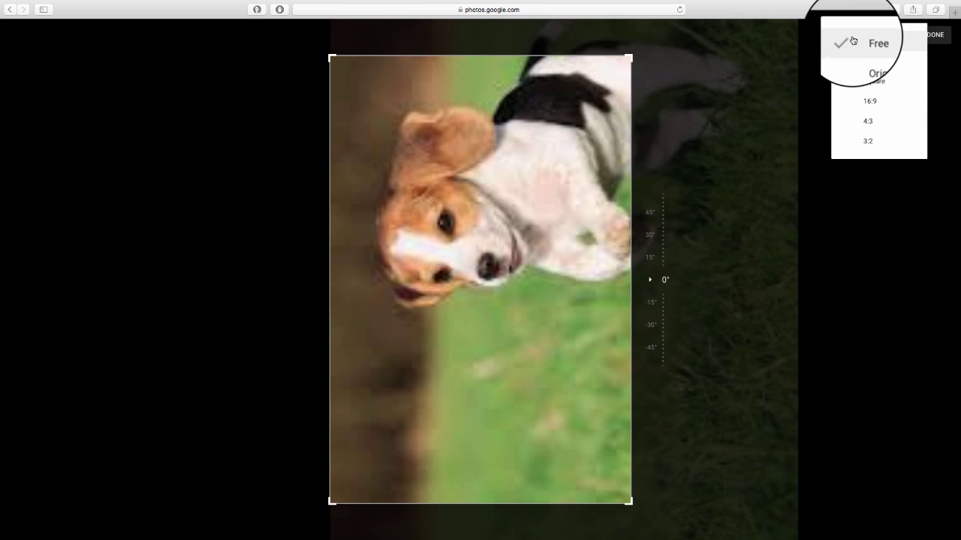
{"action": "left_click", "coordinate": [875, 82]}
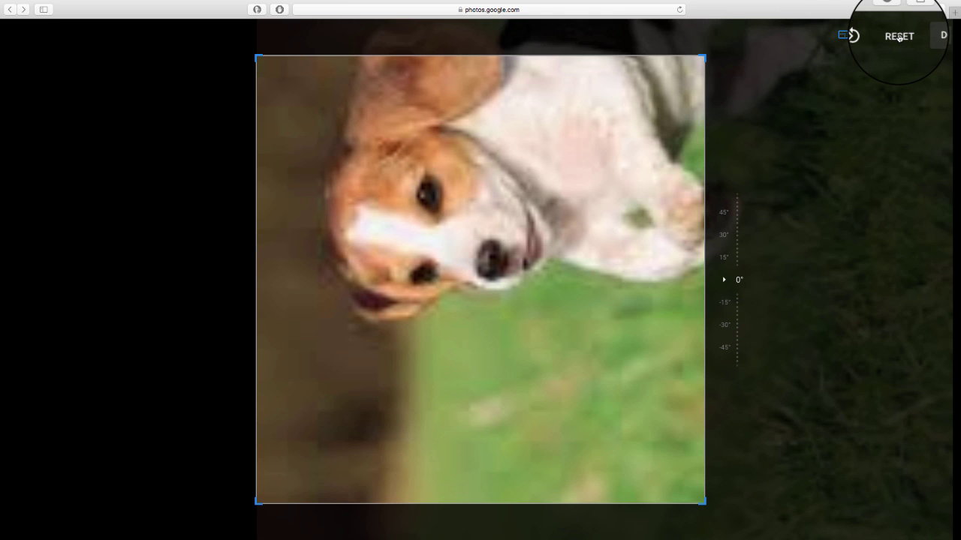
{"action": "left_click", "coordinate": [899, 37]}
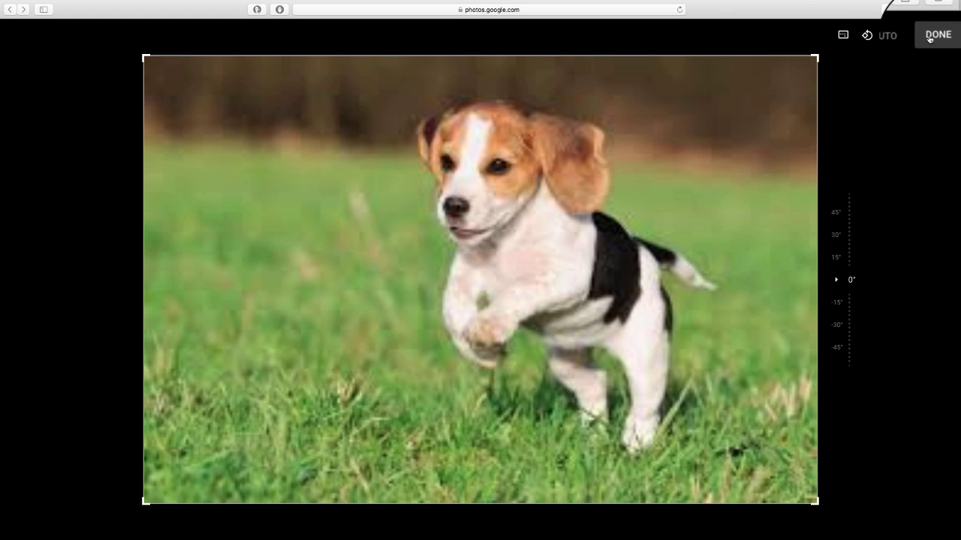
Step: Try the Mars, Saturn, Rhea, Pluto and Eris filters with intensity tweaks, then set None
{"action": "left_click", "coordinate": [929, 38]}
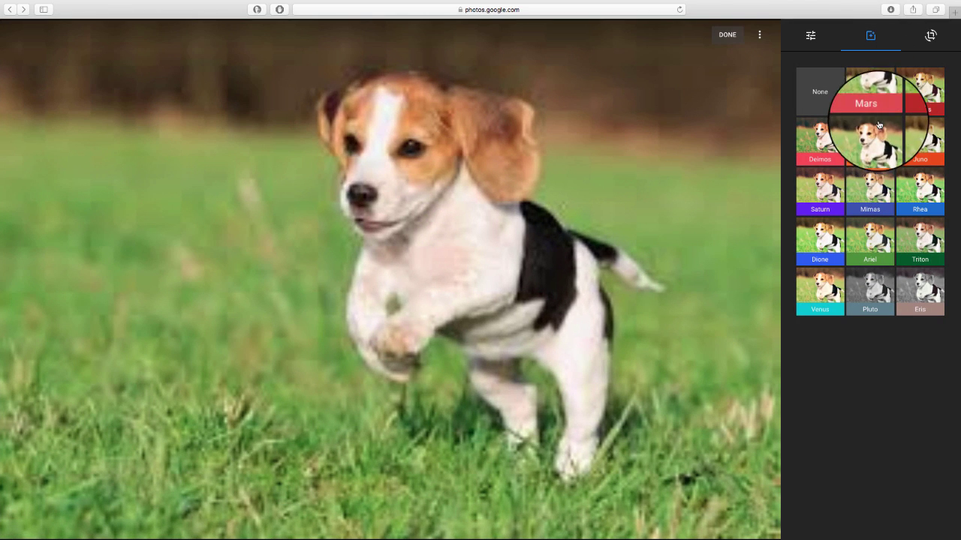
{"action": "left_click", "coordinate": [872, 225]}
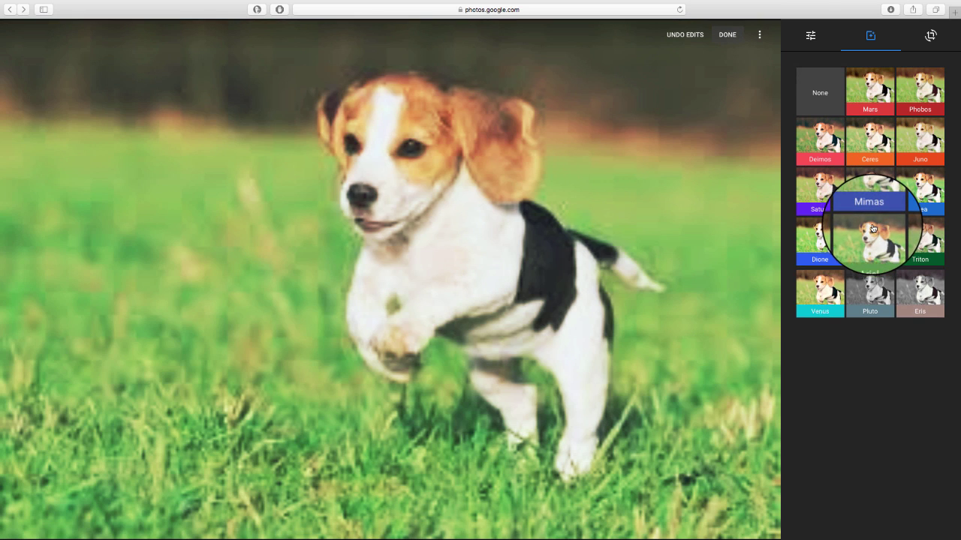
{"action": "left_click", "coordinate": [819, 192]}
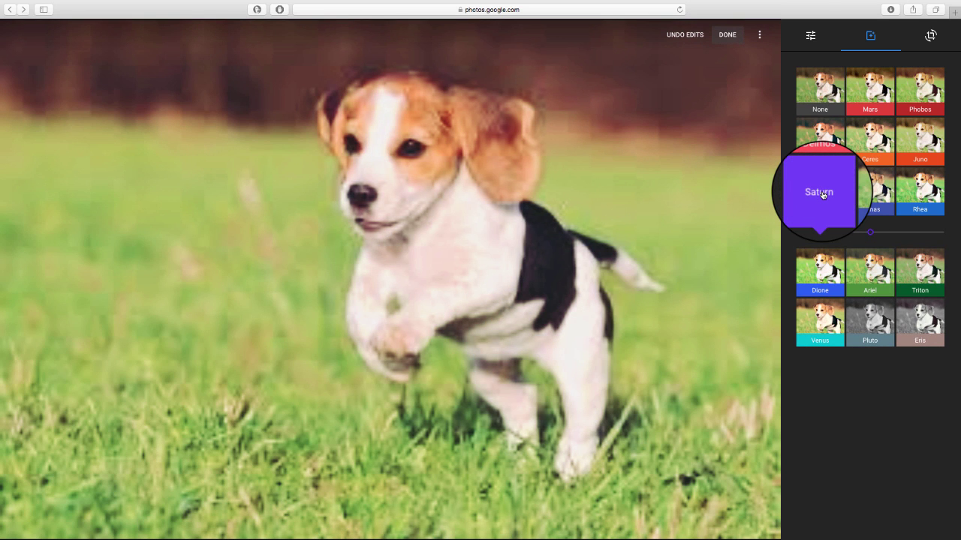
{"action": "left_click", "coordinate": [905, 195]}
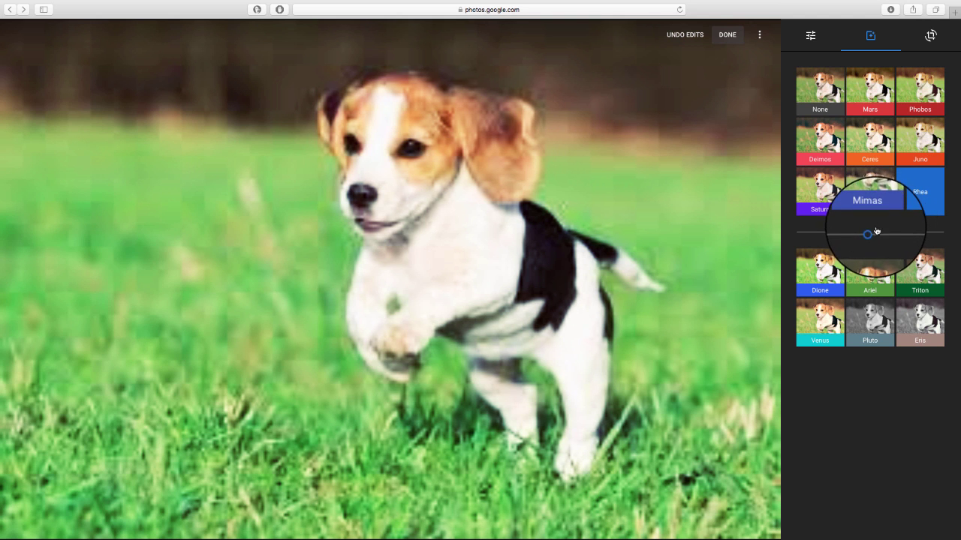
{"action": "mouse_move", "coordinate": [876, 235]}
{"action": "left_mouse_down"}
{"action": "mouse_move", "coordinate": [895, 235]}
{"action": "mouse_move", "coordinate": [818, 234]}
{"action": "left_mouse_up"}
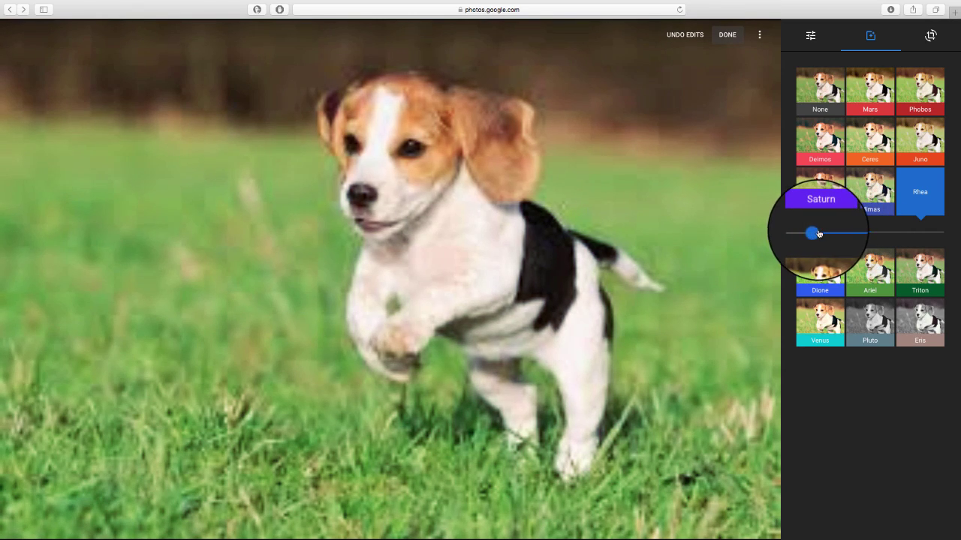
{"action": "mouse_move", "coordinate": [821, 233]}
{"action": "left_mouse_down"}
{"action": "mouse_move", "coordinate": [882, 235]}
{"action": "mouse_move", "coordinate": [872, 235]}
{"action": "left_mouse_up"}
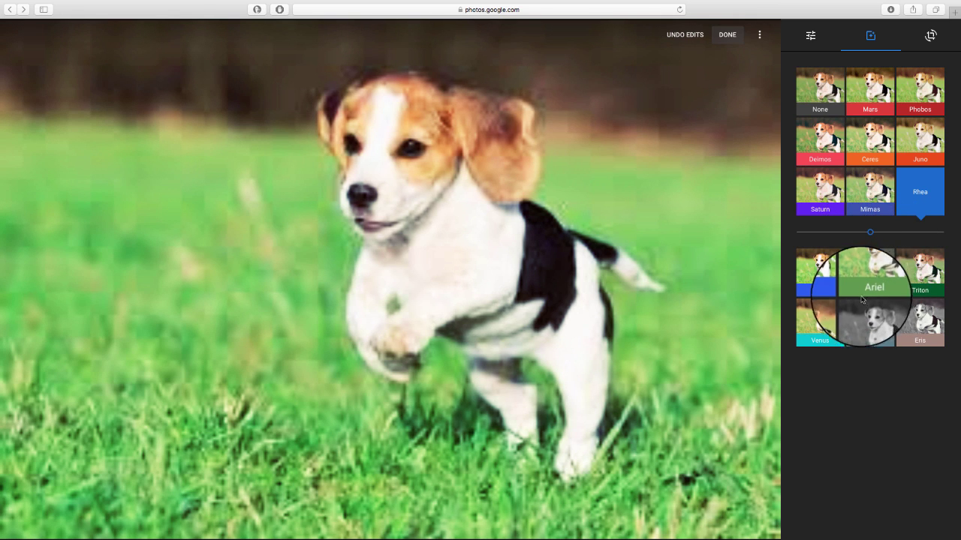
{"action": "left_click", "coordinate": [876, 322]}
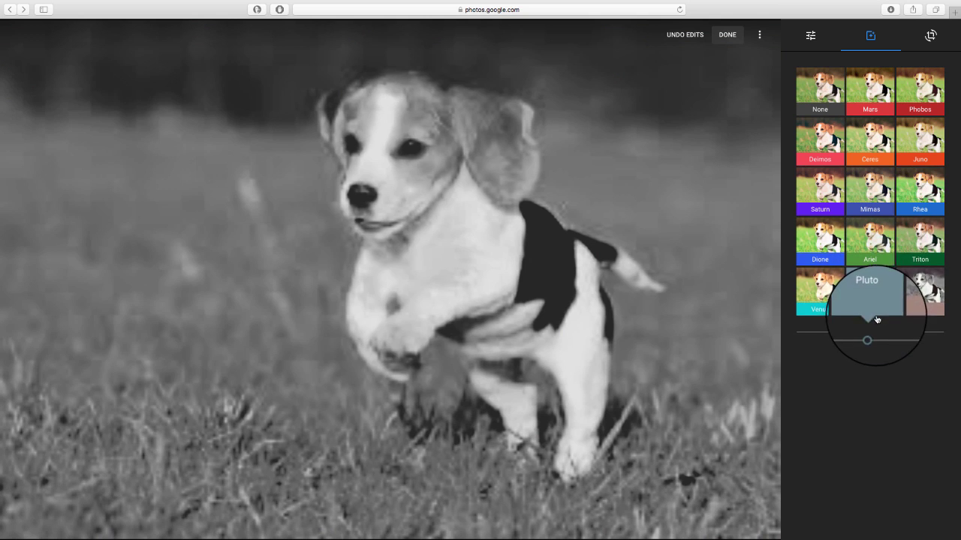
{"action": "left_click", "coordinate": [922, 292]}
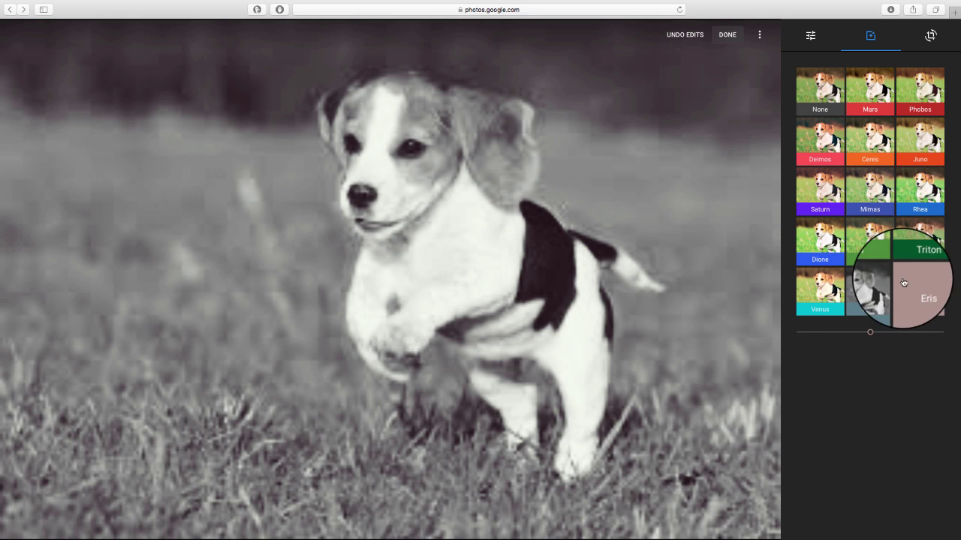
{"action": "left_click", "coordinate": [813, 94]}
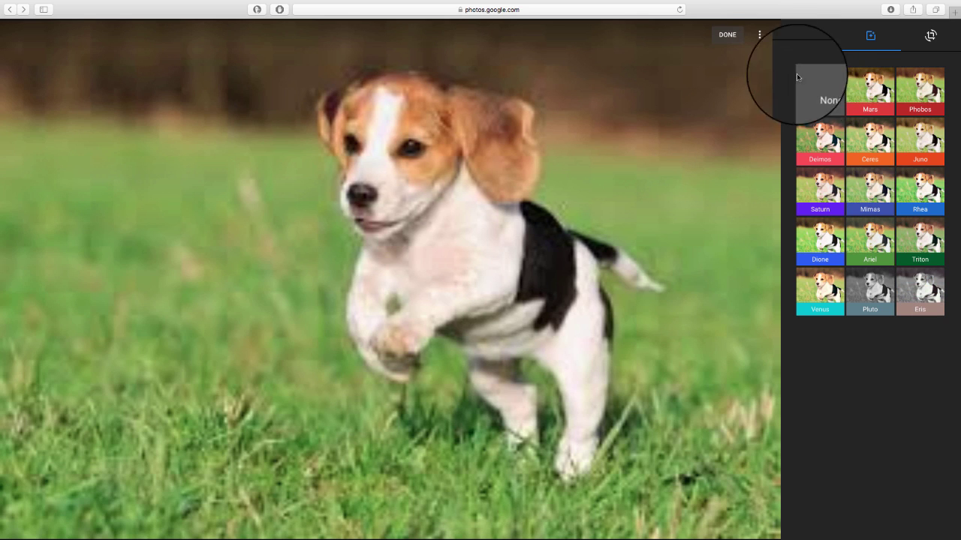
Step: Exit the editor and return to the Albums overview showing Dogs with 2 items
{"action": "left_click", "coordinate": [727, 35]}
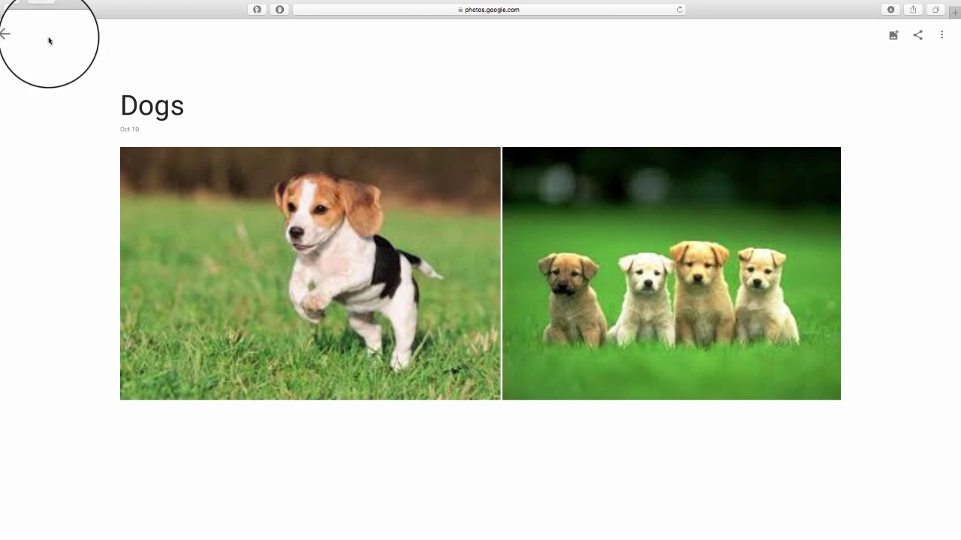
{"action": "left_click", "coordinate": [20, 36]}
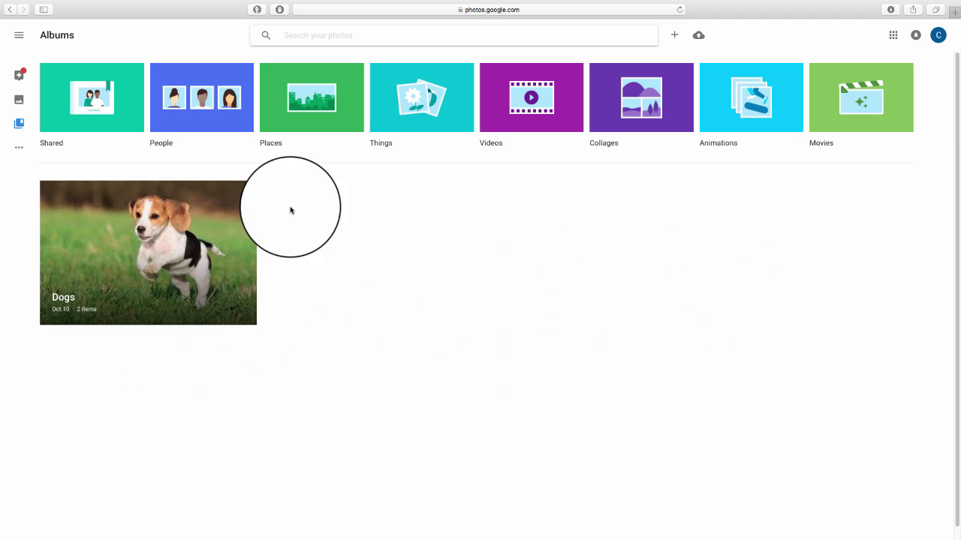